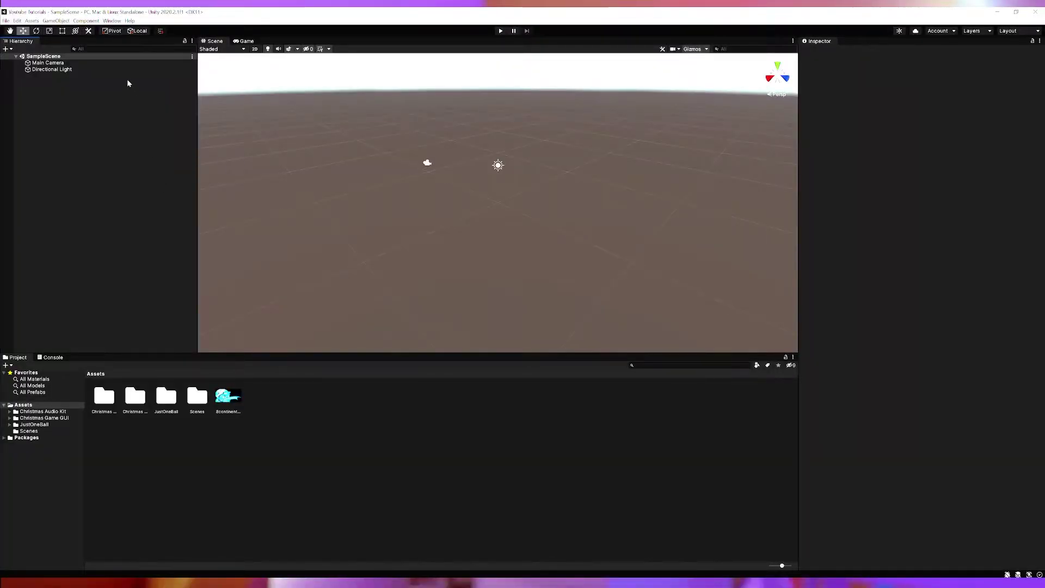
Open the Package Manager from the Window menu and dock it beside the Scene and Game tabs
click(113, 21)
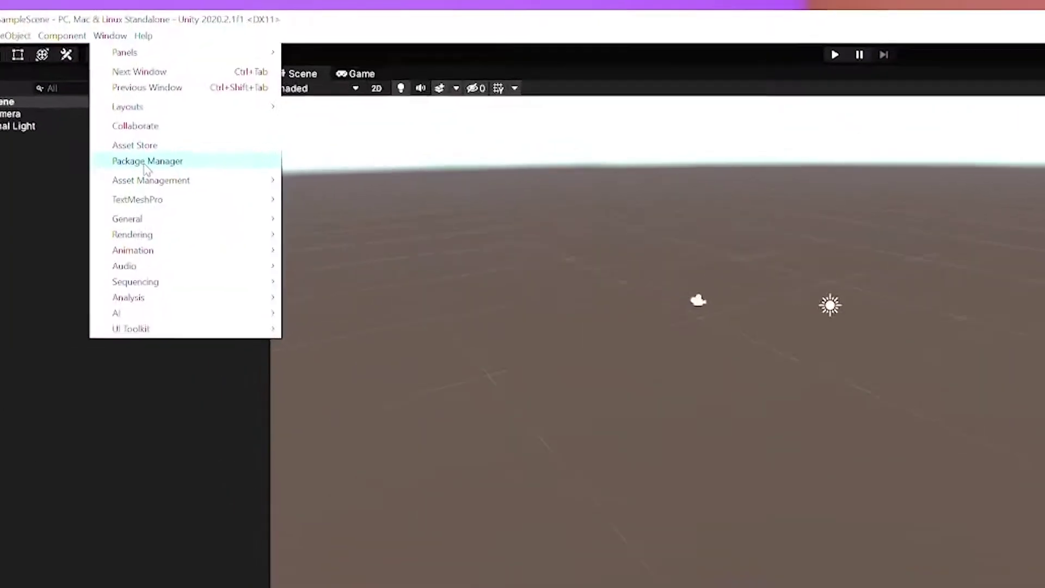
click(150, 182)
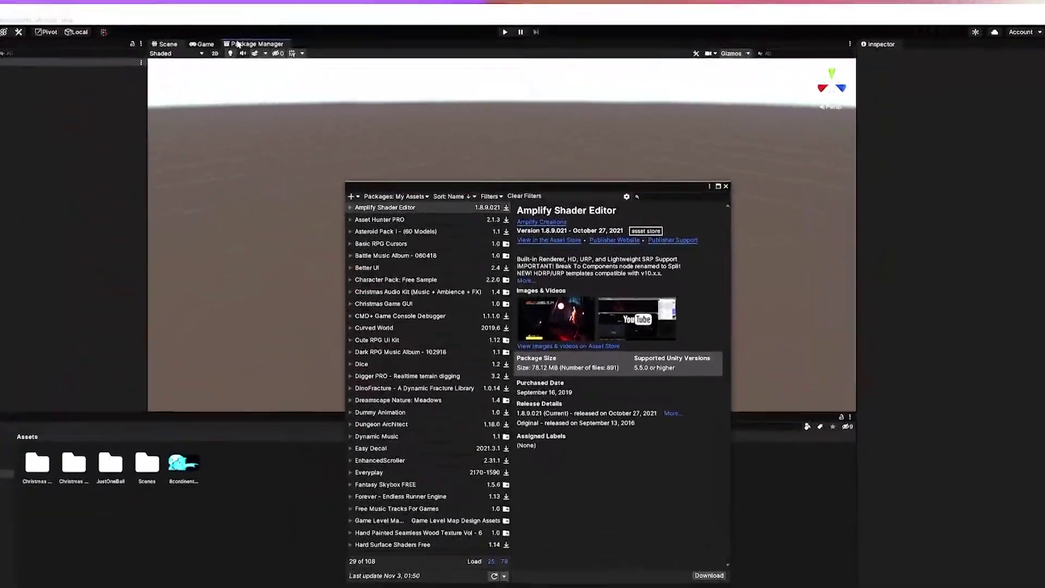
drag(301, 10, 180, 51)
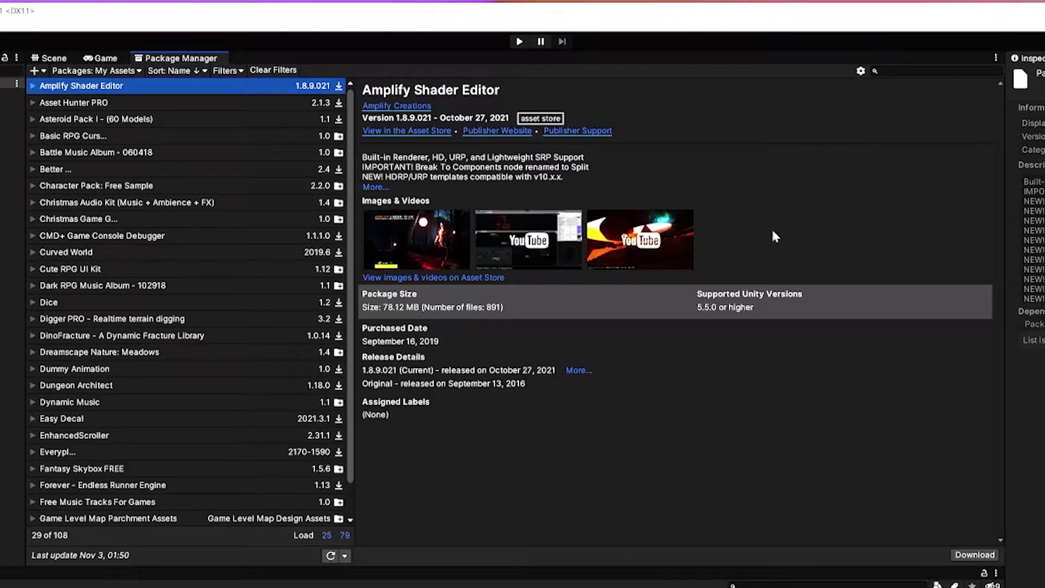
click(82, 369)
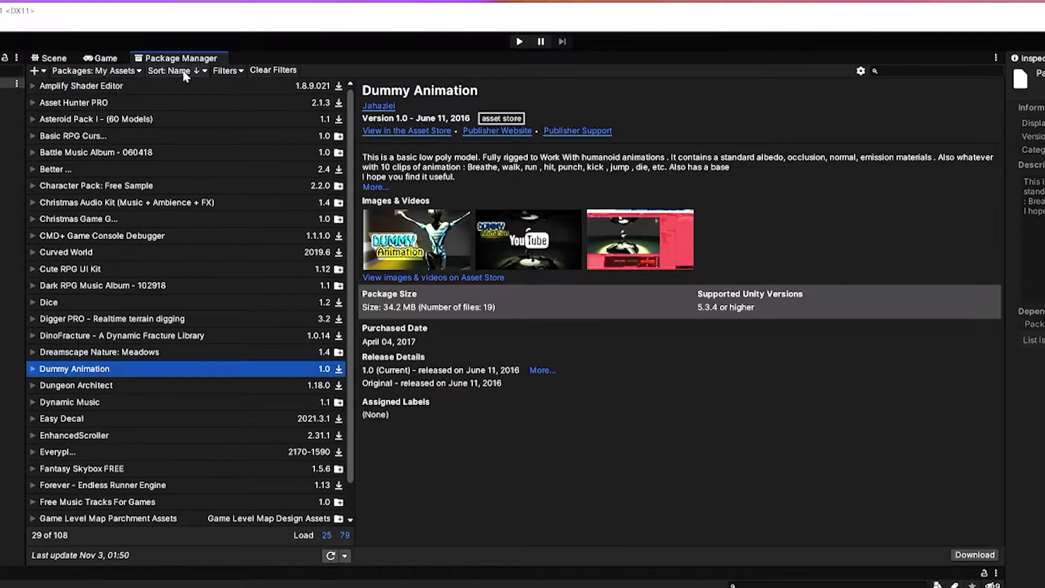
click(139, 71)
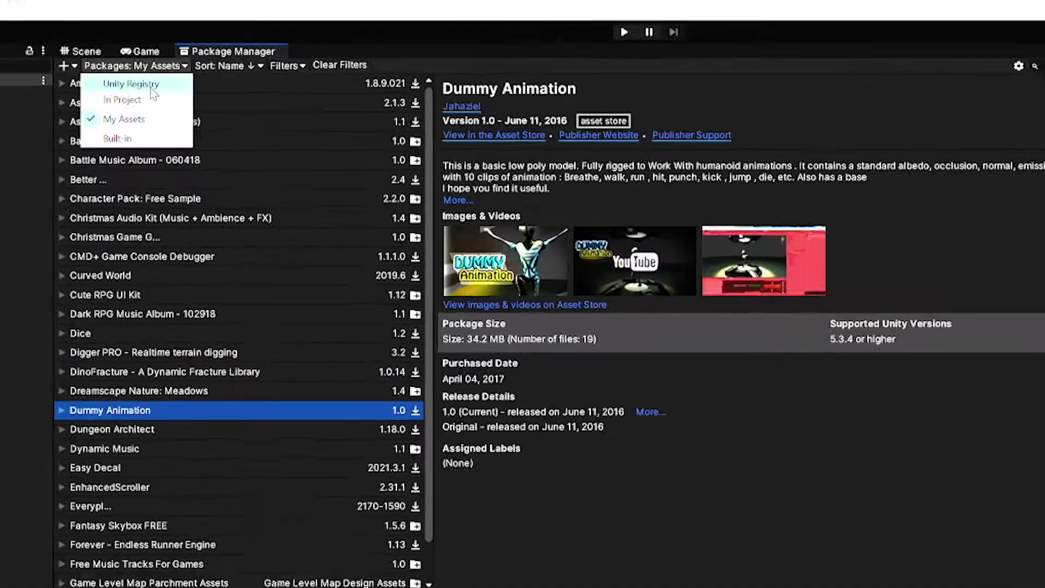
click(387, 75)
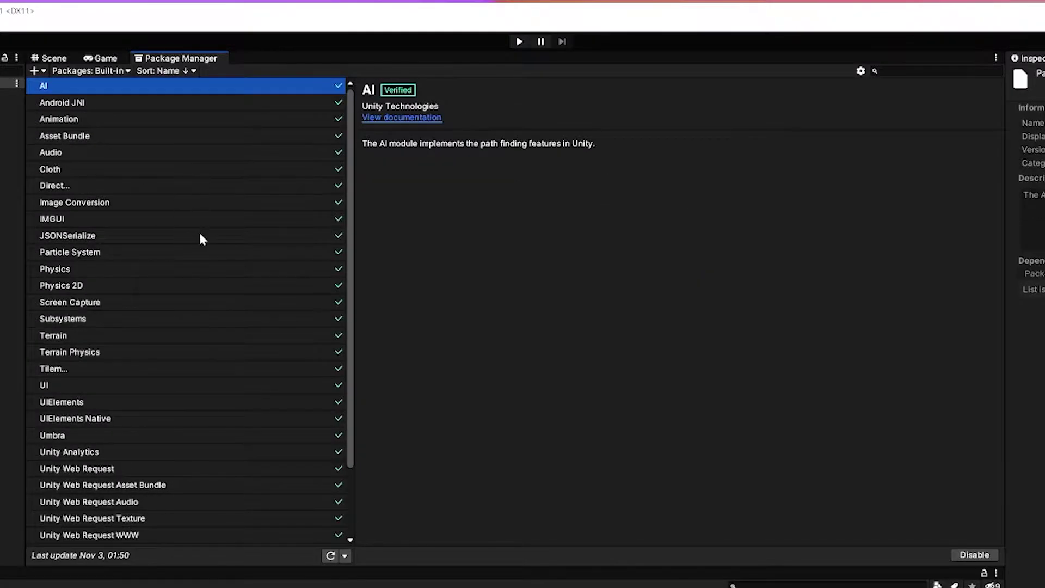
scroll(201, 235, down, 3)
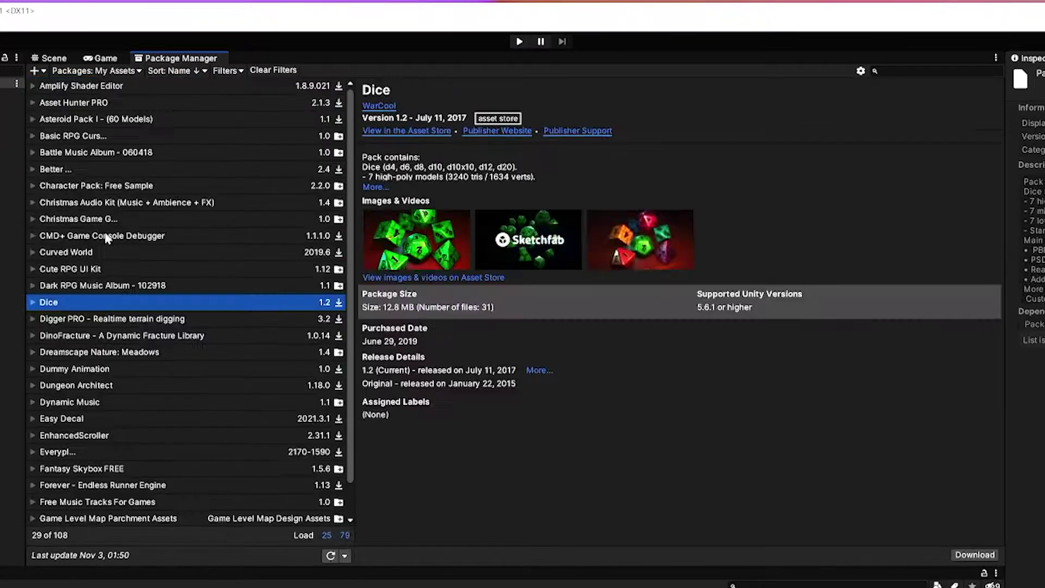
Import the Dice package from My Assets, then browse to Assets > Dice > Prefabs
click(103, 236)
click(93, 253)
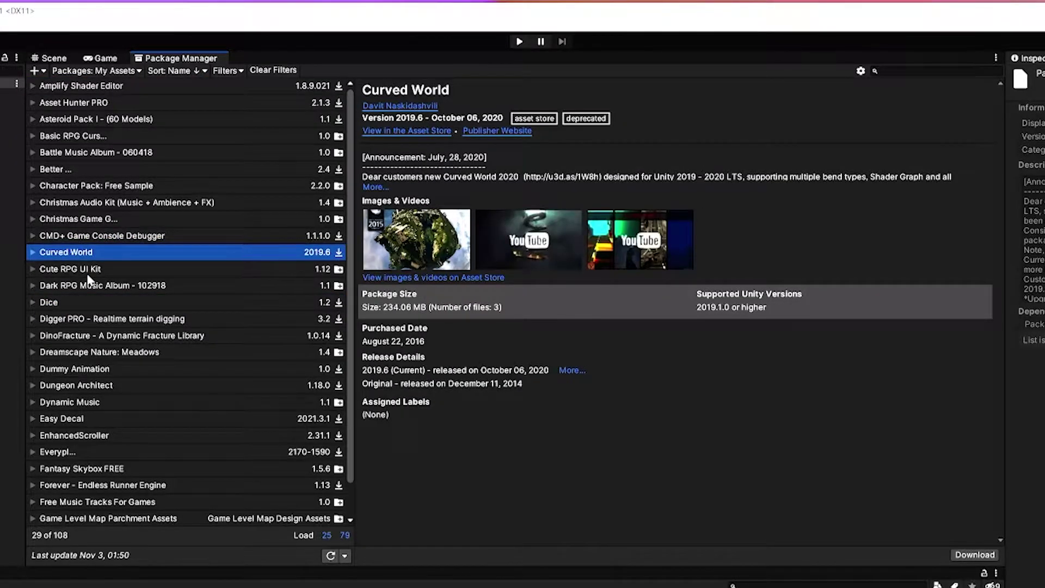
click(68, 300)
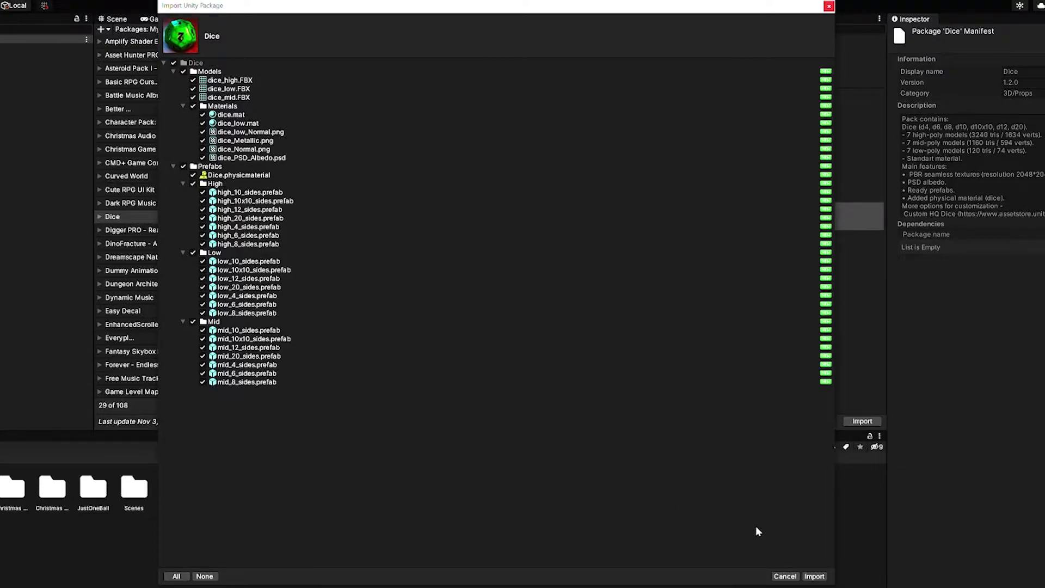
click(814, 576)
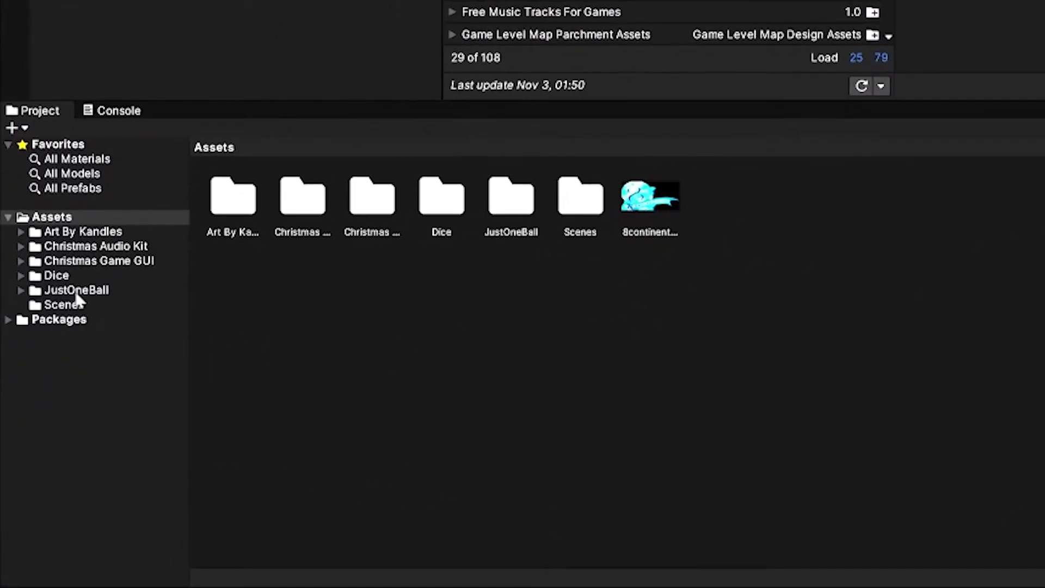
click(59, 276)
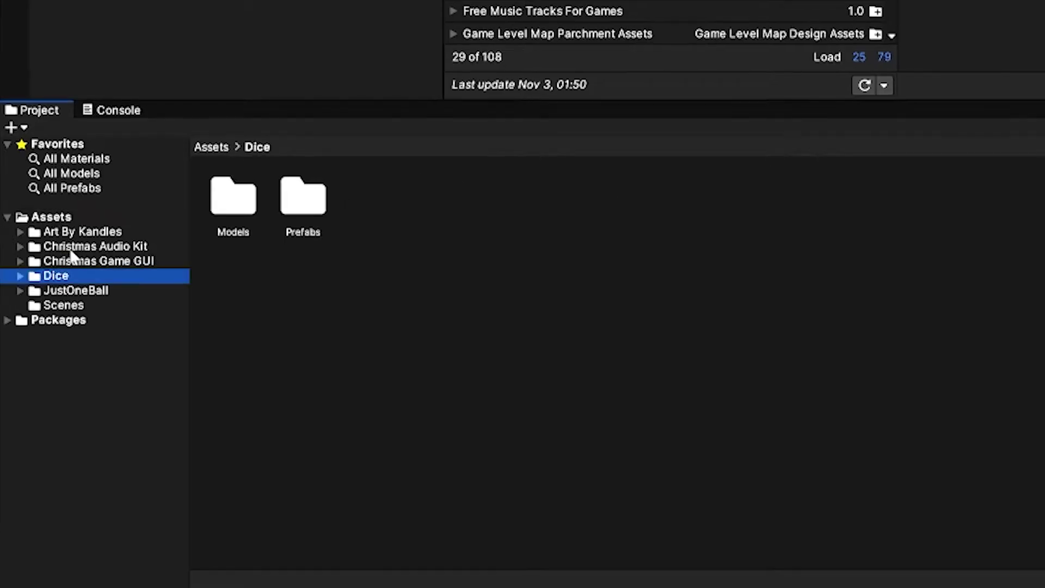
click(60, 302)
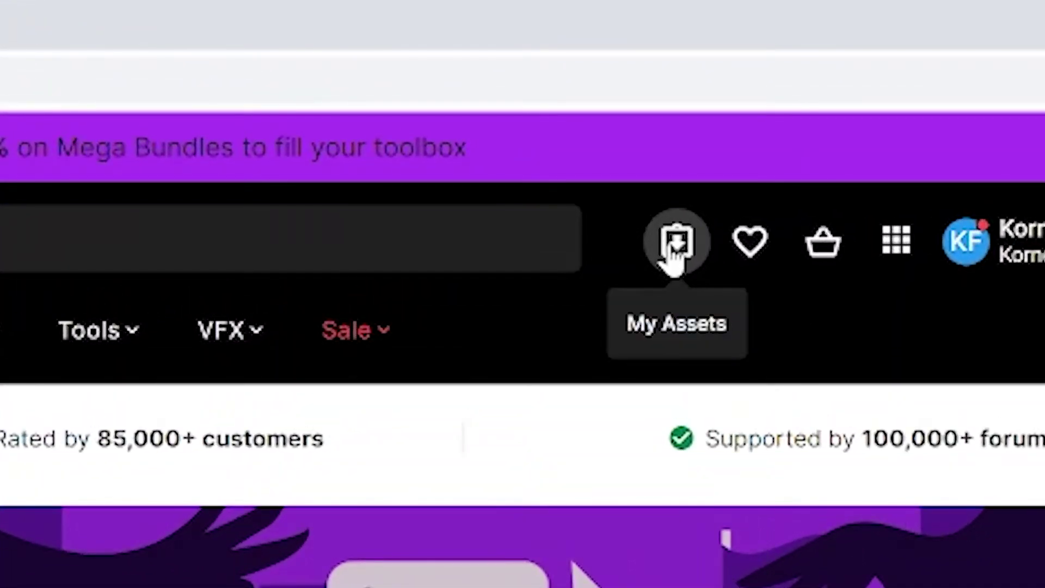
Send the Just one ball asset from the Asset Store's My Assets page to Unity Editor
click(677, 248)
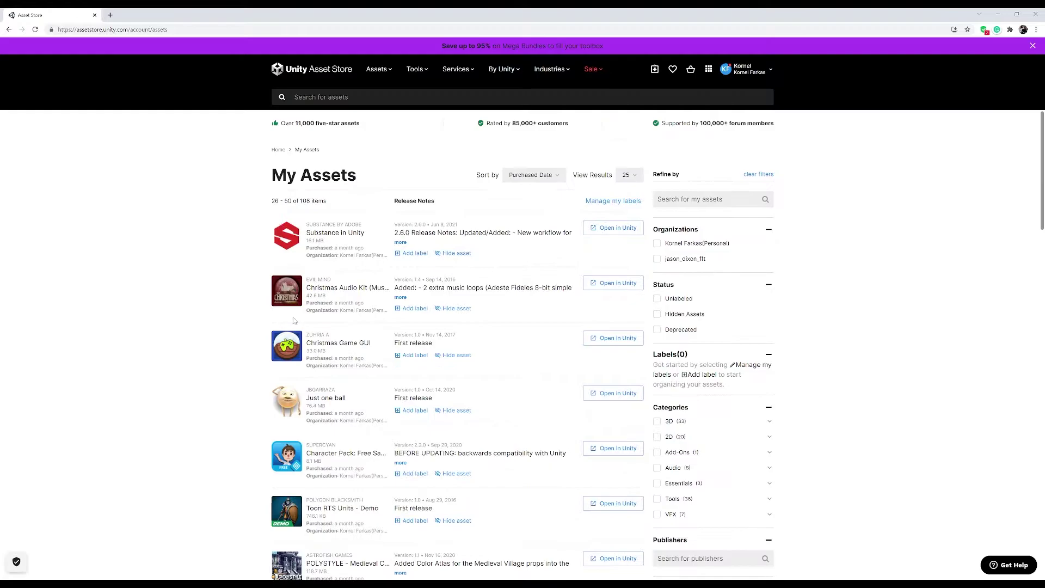
scroll(255, 344, down, 3)
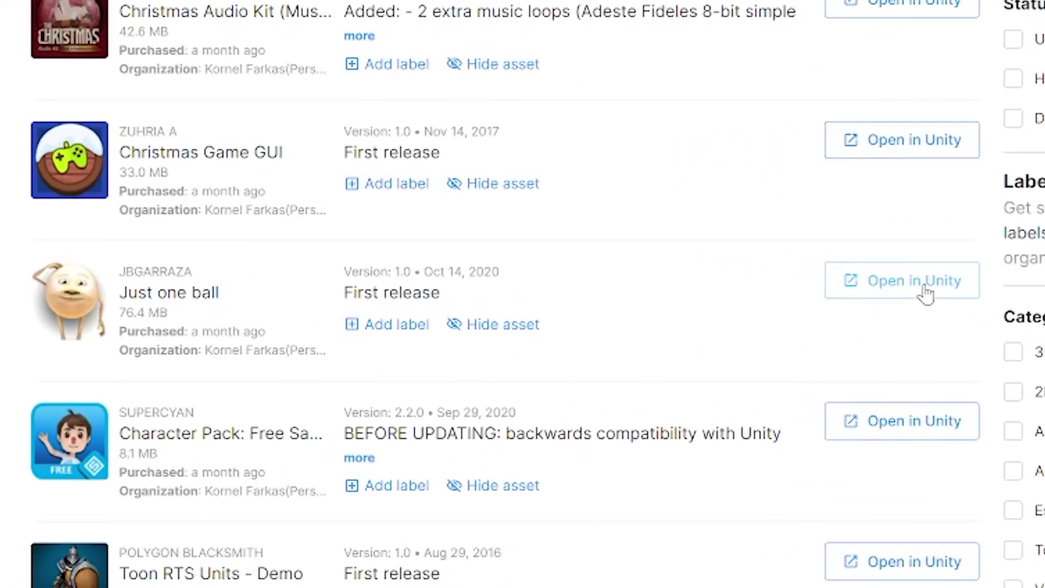
click(925, 289)
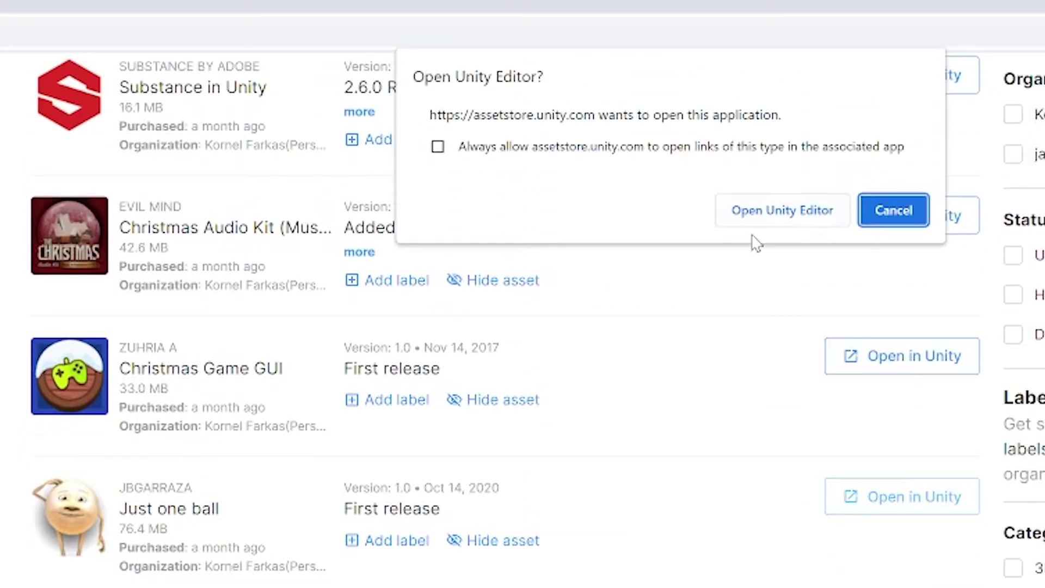
click(784, 219)
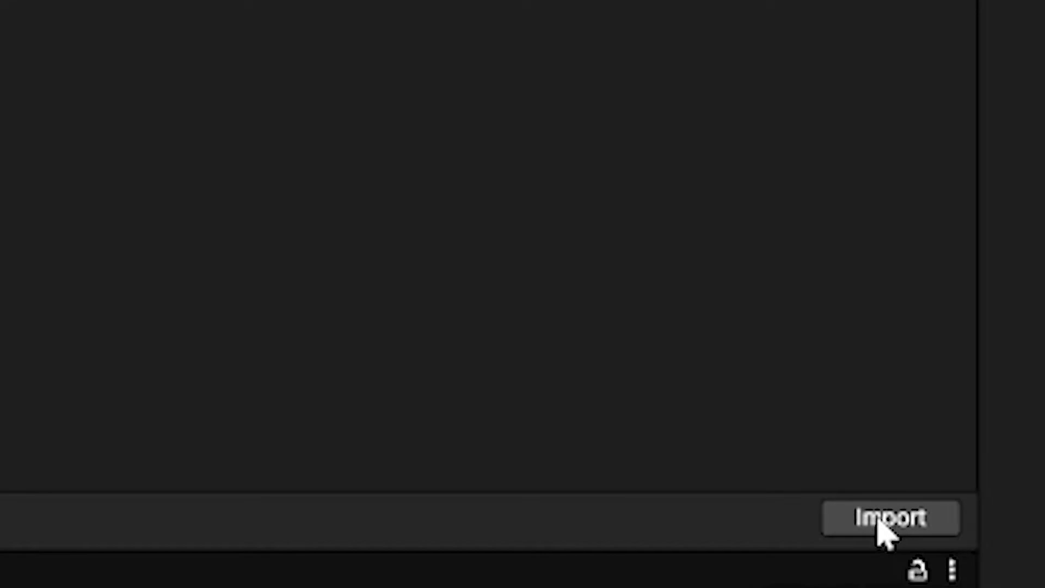
Import all files of the Just one ball package into the project
click(878, 520)
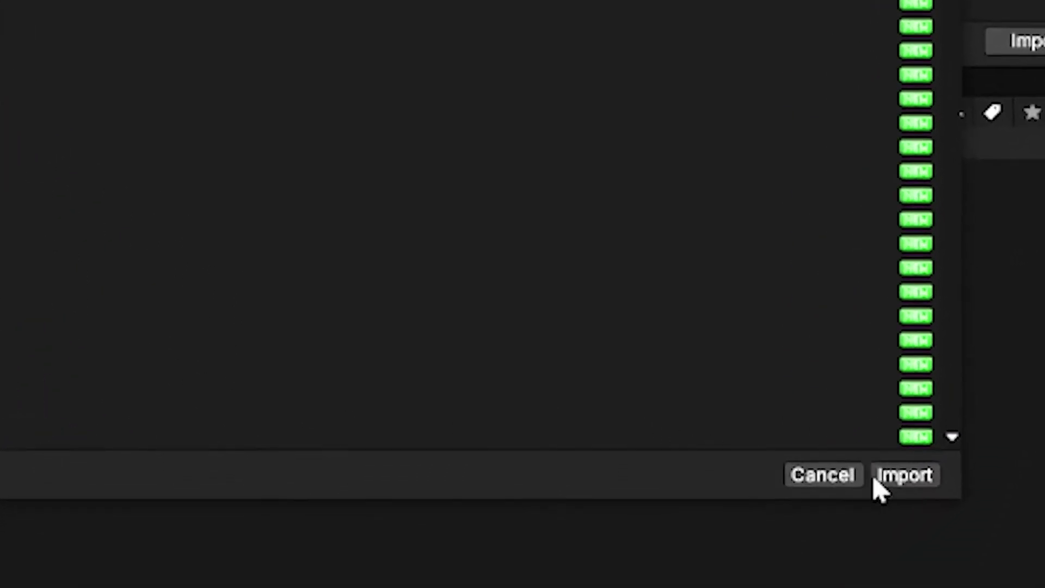
click(904, 472)
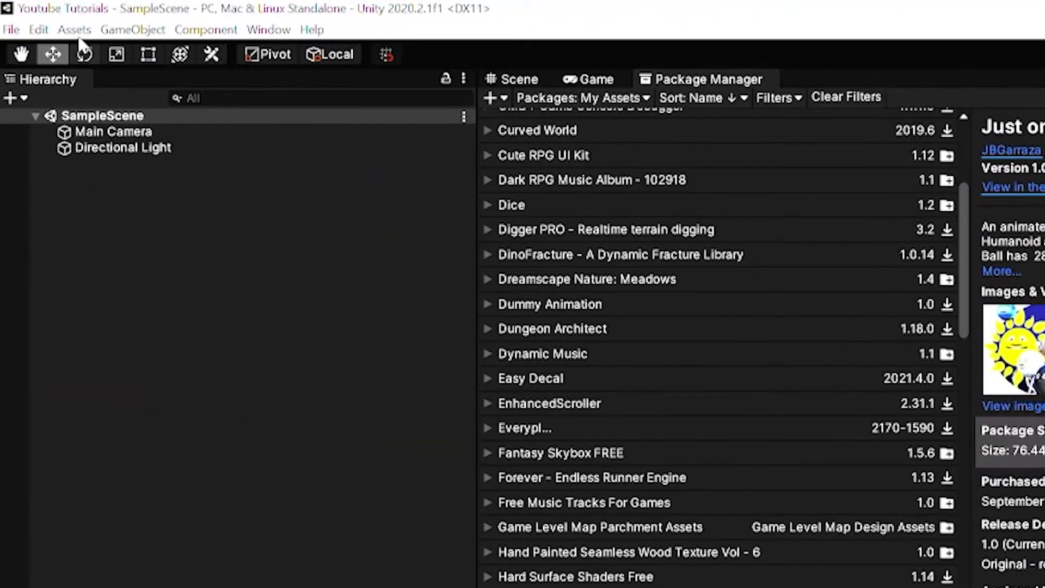
Import the local MyPackage .unitypackage file as a custom package
click(75, 30)
mouse_move(122, 250)
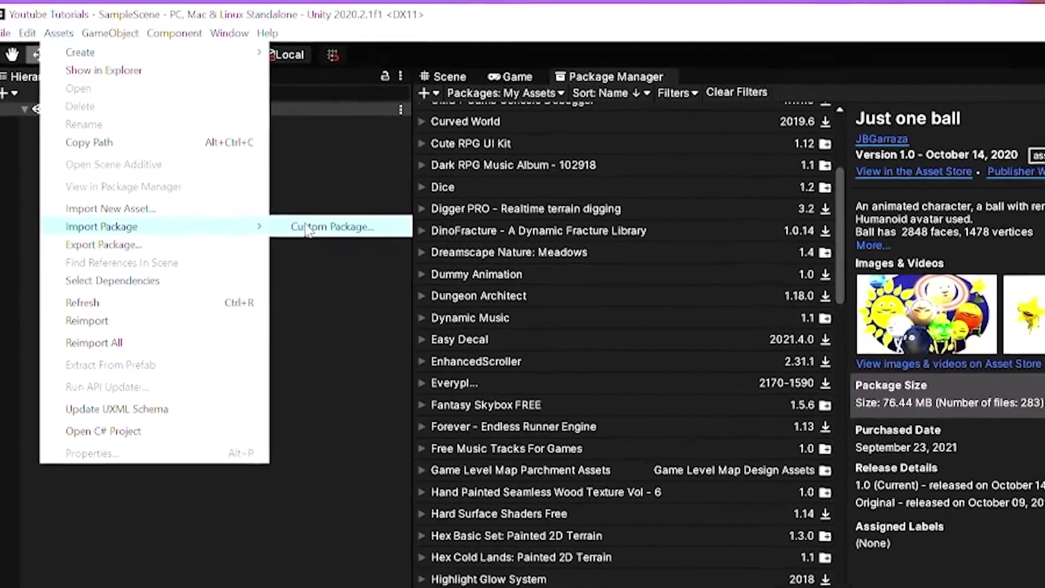
click(357, 251)
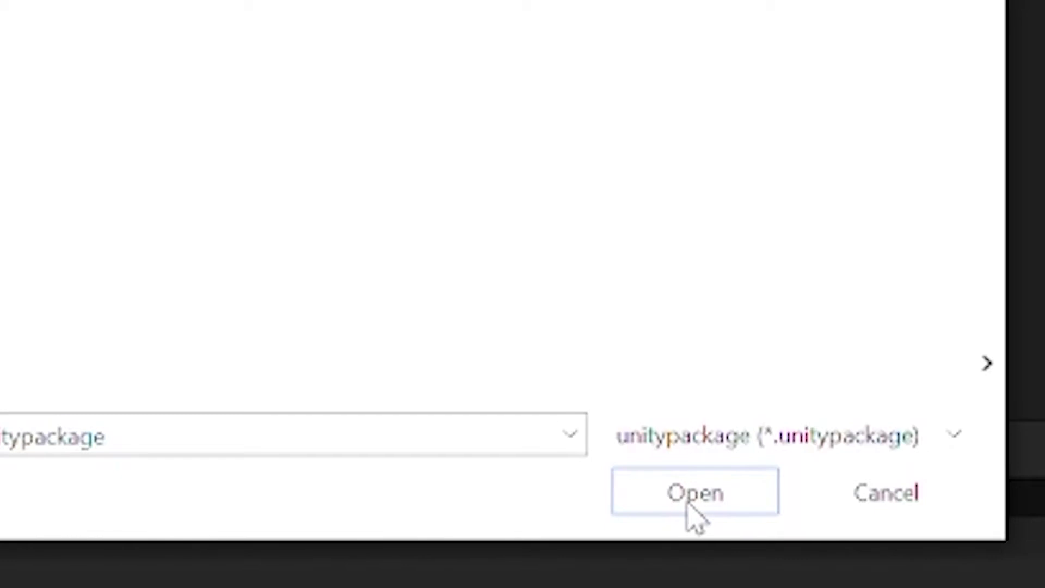
click(688, 505)
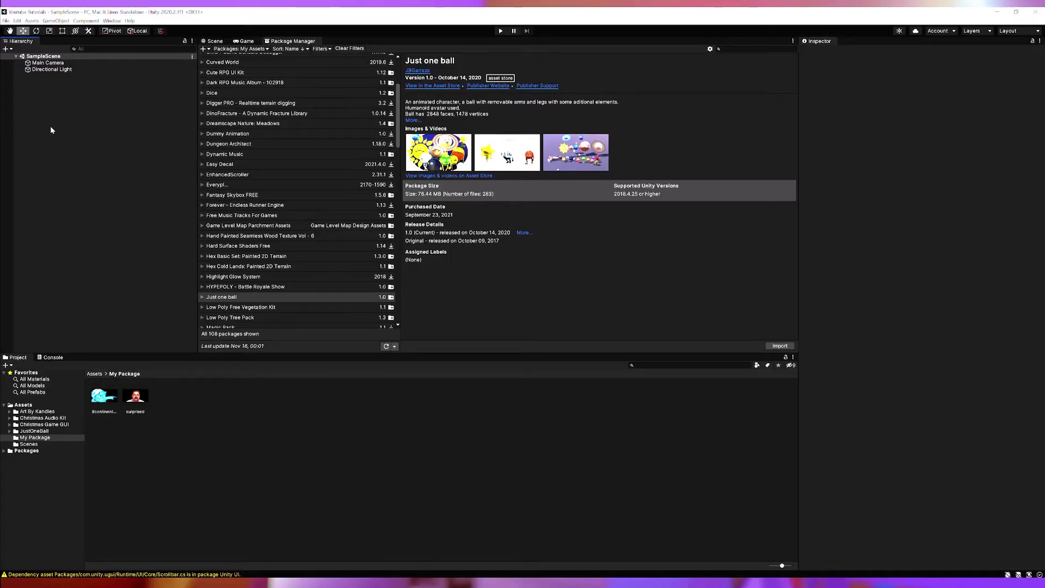
Import Neutral.png as a new asset and move it into the My Package folder
click(32, 21)
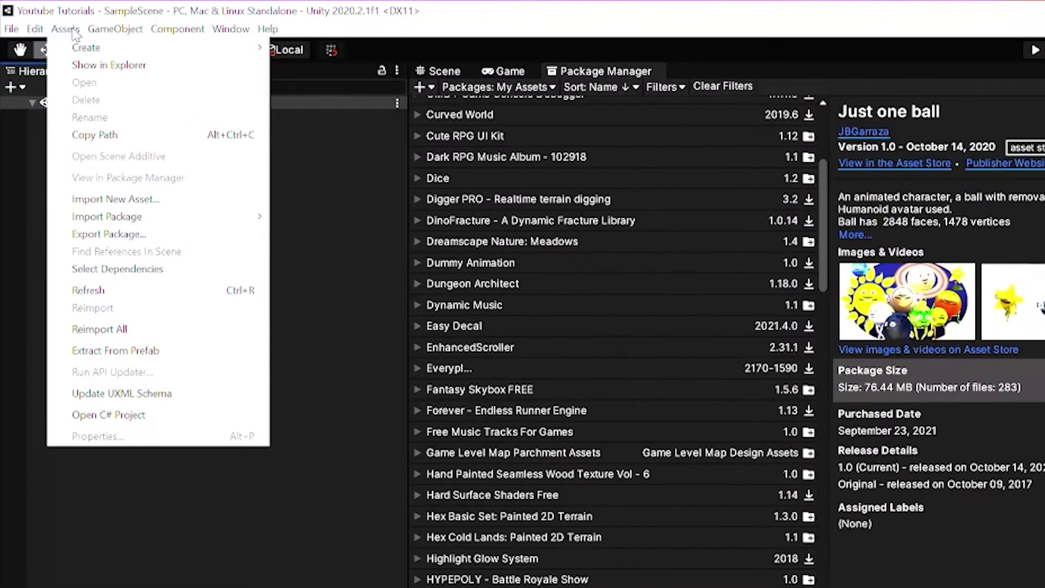
mouse_move(107, 217)
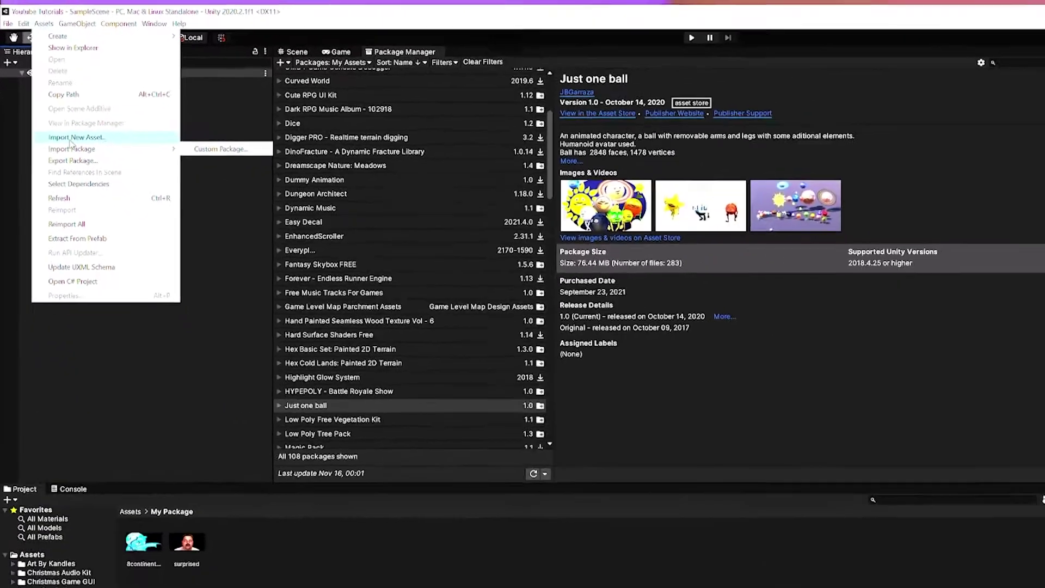
click(107, 201)
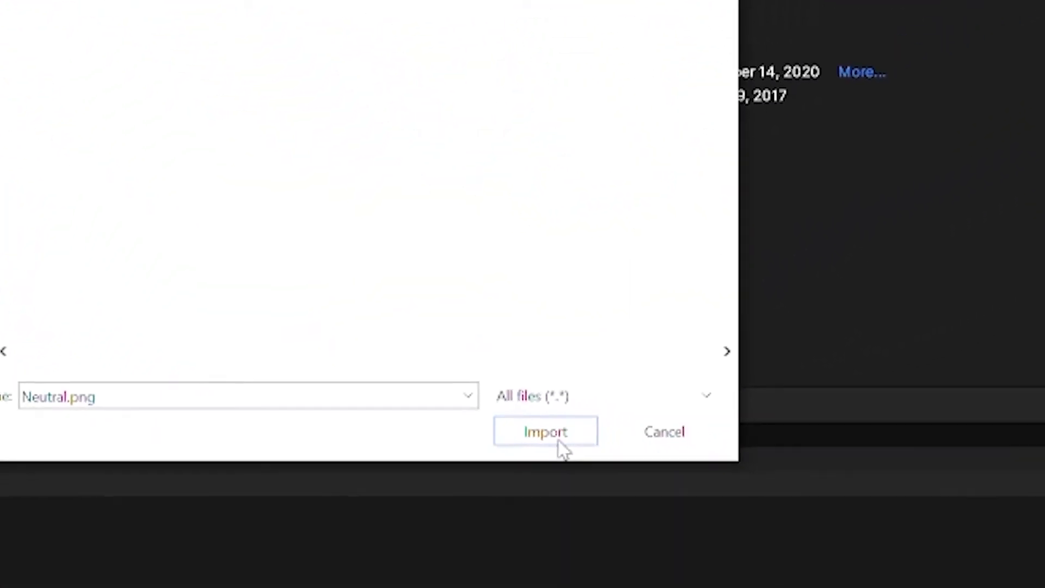
click(738, 556)
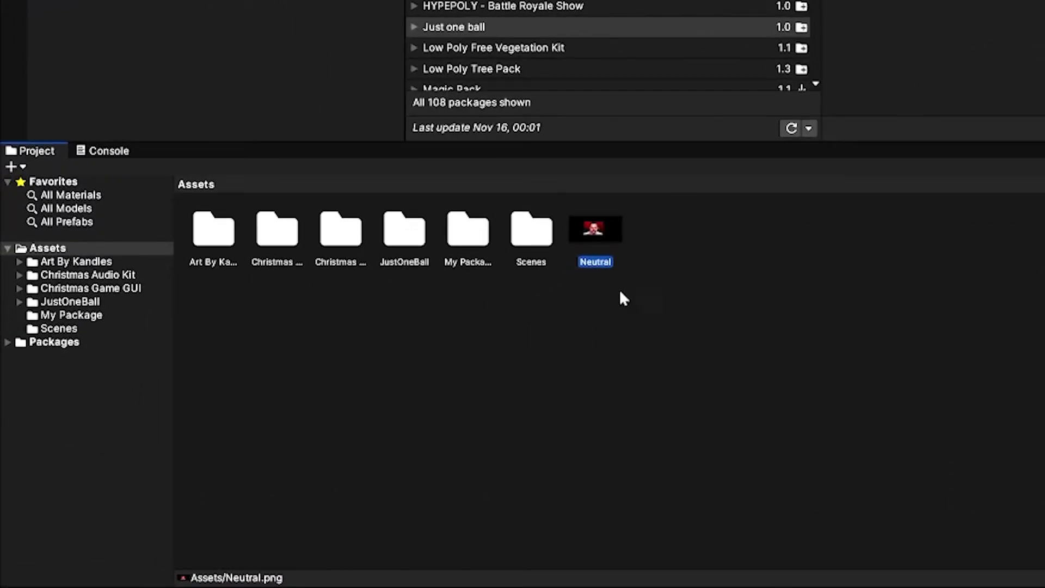
mouse_move(601, 229)
mouse_down()
mouse_move(147, 326)
mouse_move(95, 317)
mouse_up()
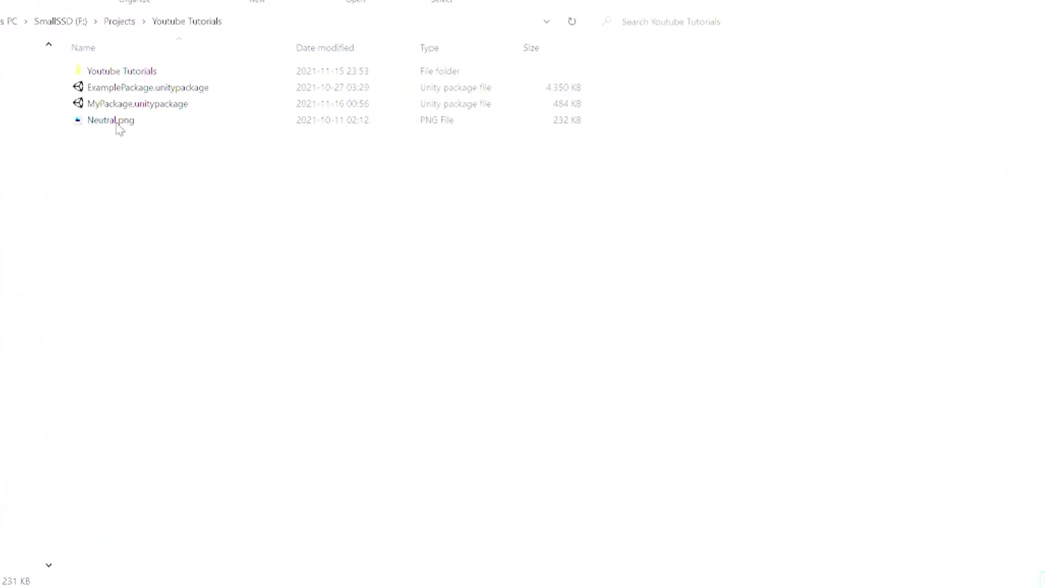
Drag Neutral.png from the Youtube Tutorials folder in Explorer into Unity's Assets panel
drag(121, 128, 274, 517)
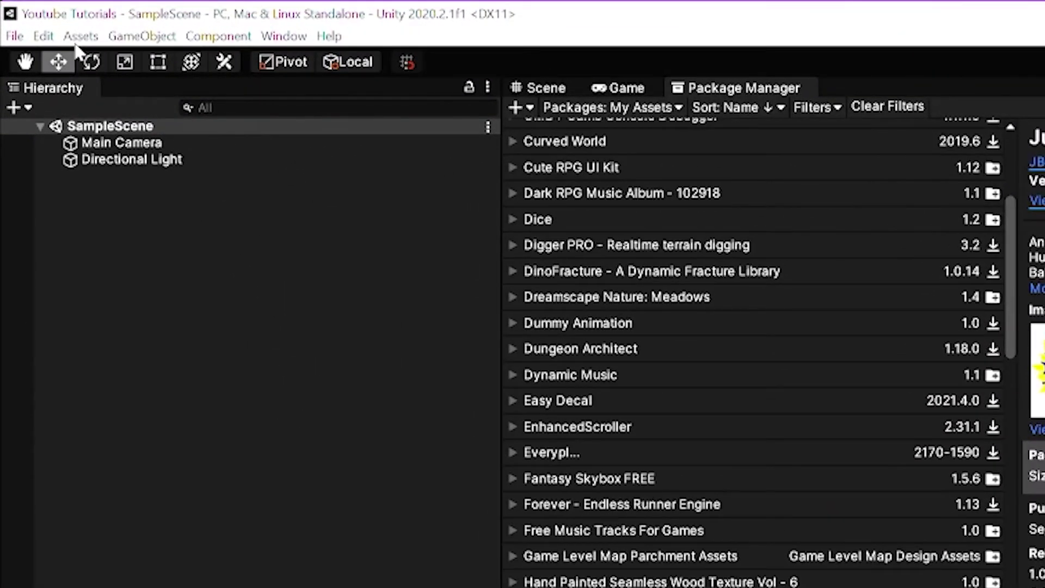
Set up a package export of My Package's two images, named MyPackage
click(79, 37)
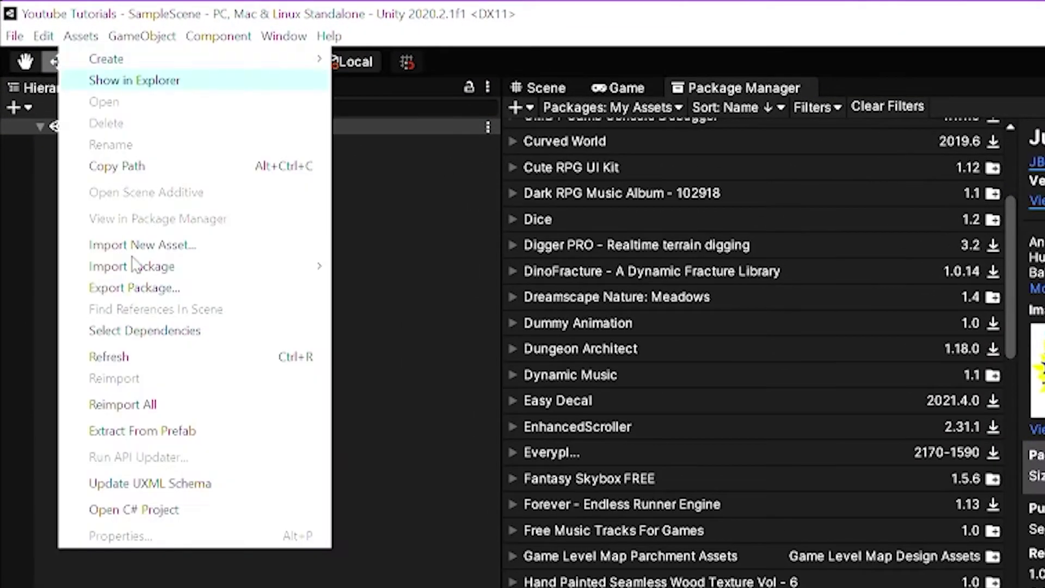
click(138, 292)
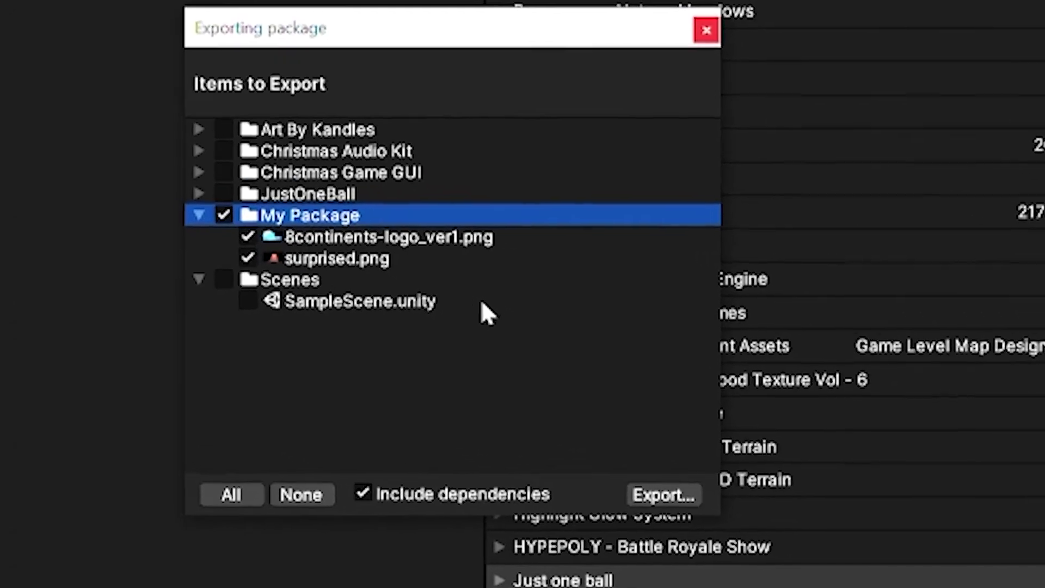
click(604, 464)
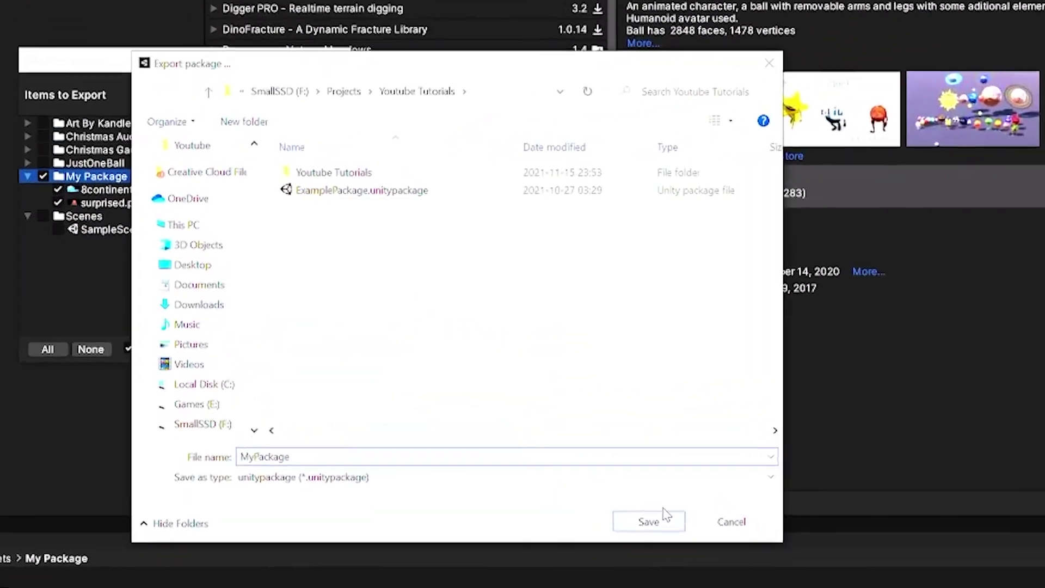